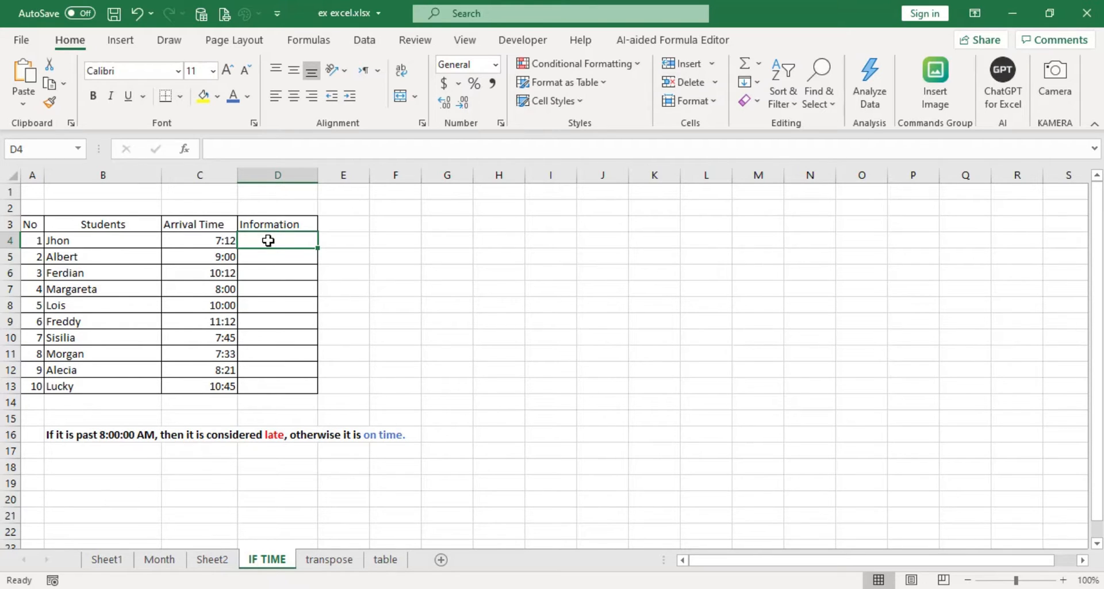
Step: Begin an IF formula in D4 whose logical test is C4<TIME(8,0,0), comparing the first student's arrival time with 8:00
type("=")
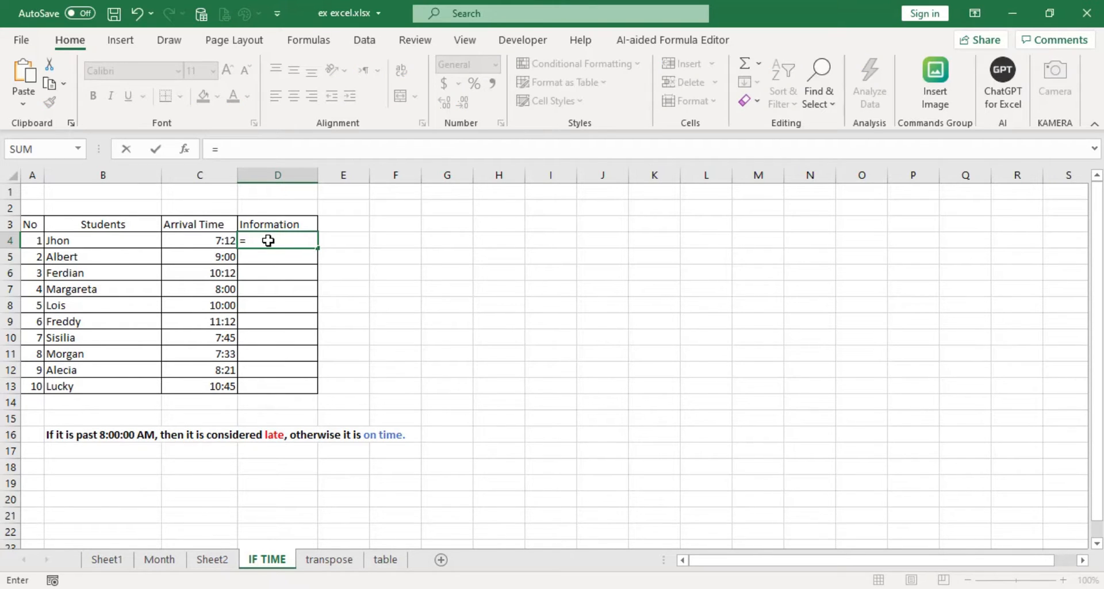
type("IF")
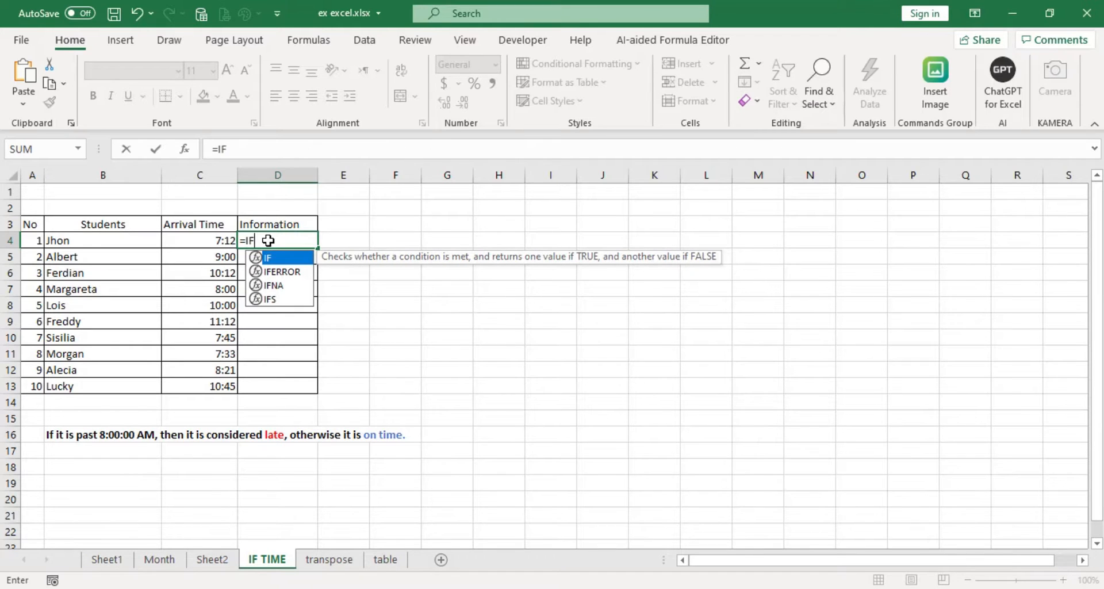
type("(")
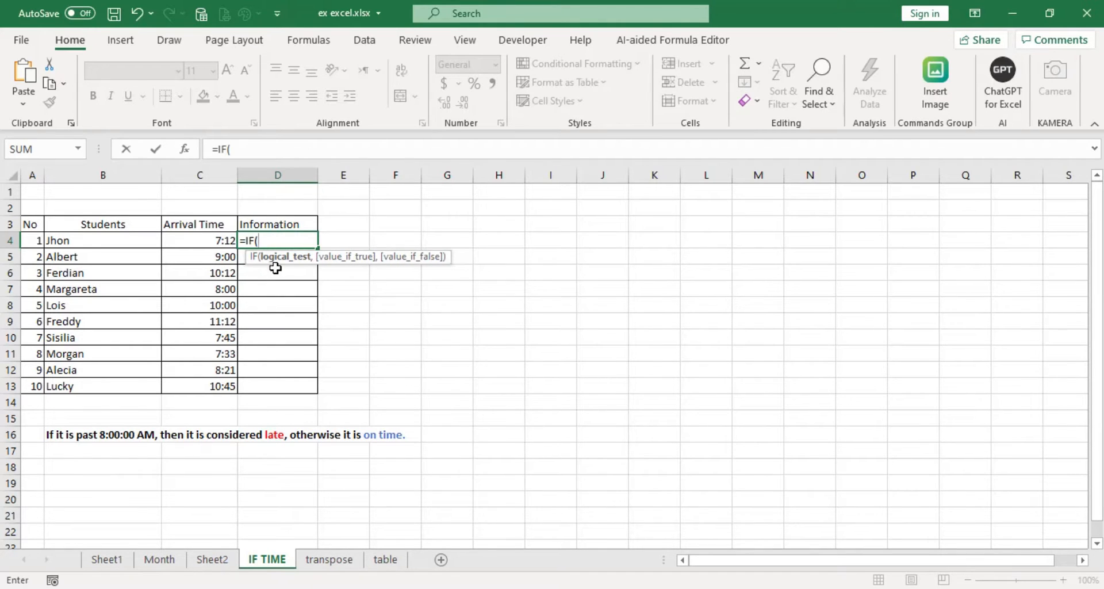
left_click(207, 242)
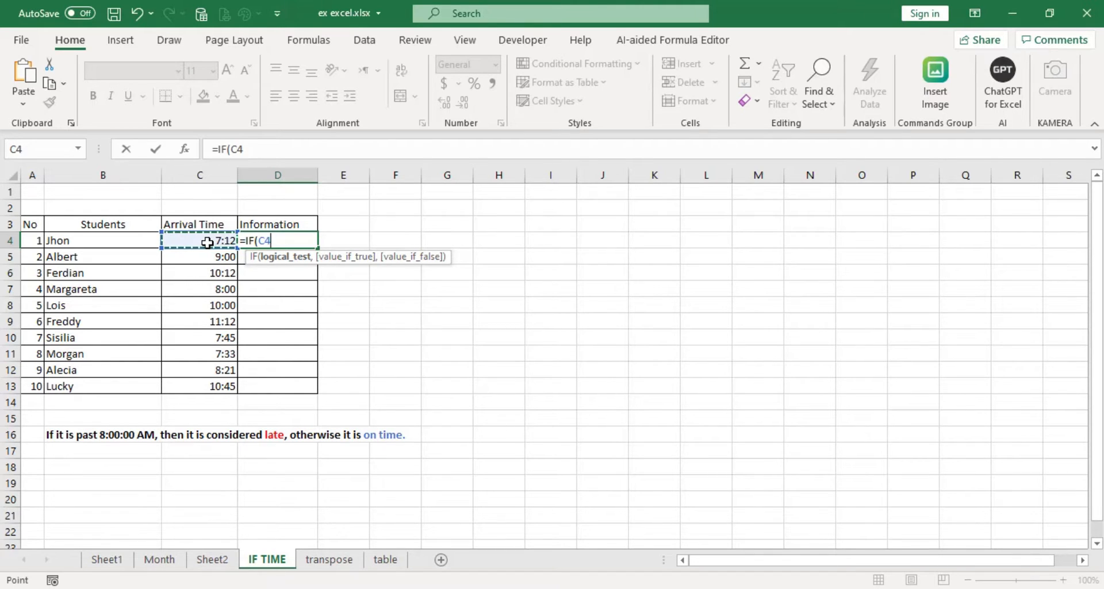
type("<")
type("time(")
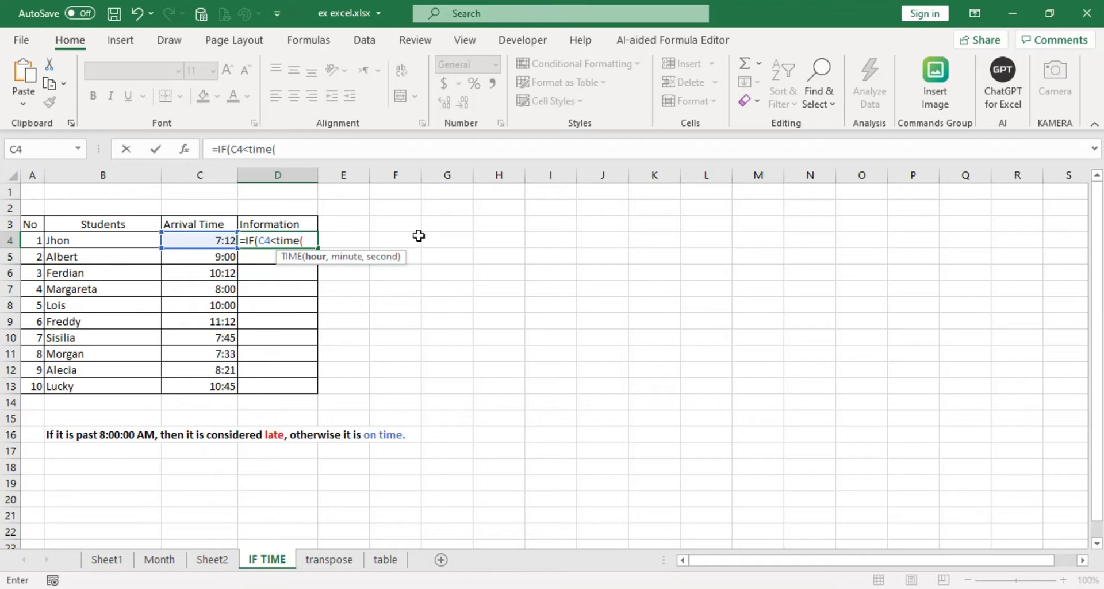
type("8")
type(",")
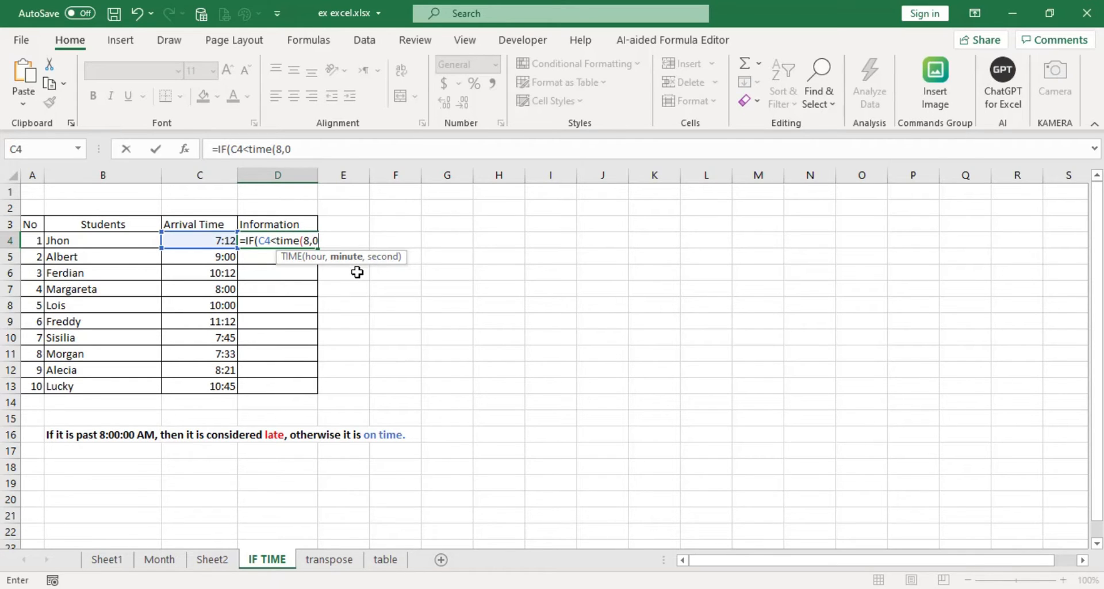
type("0,0)")
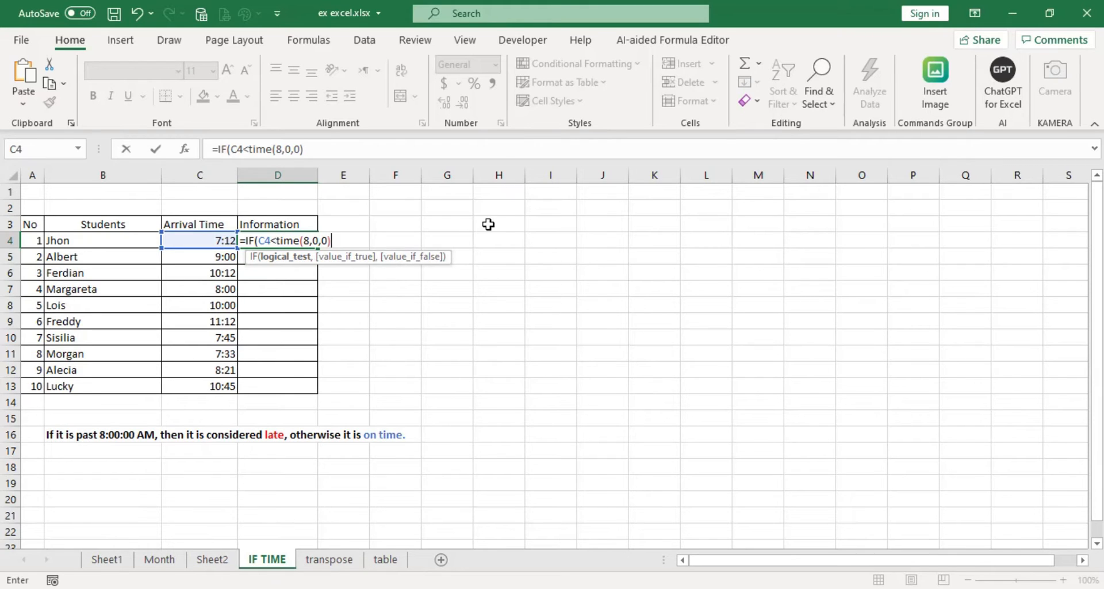
type(",")
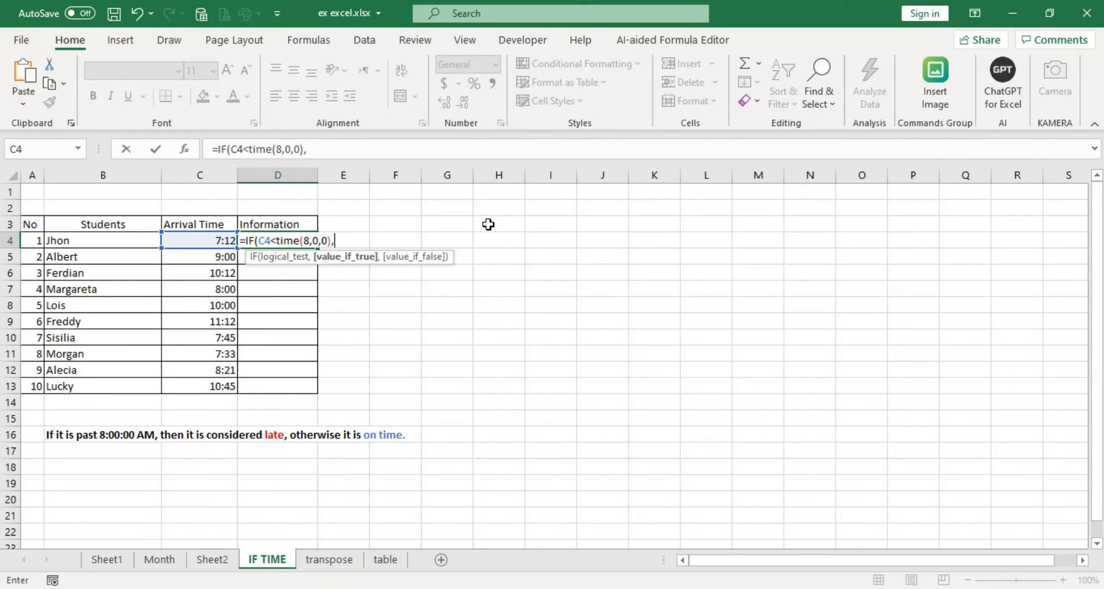
type("\"On Time")
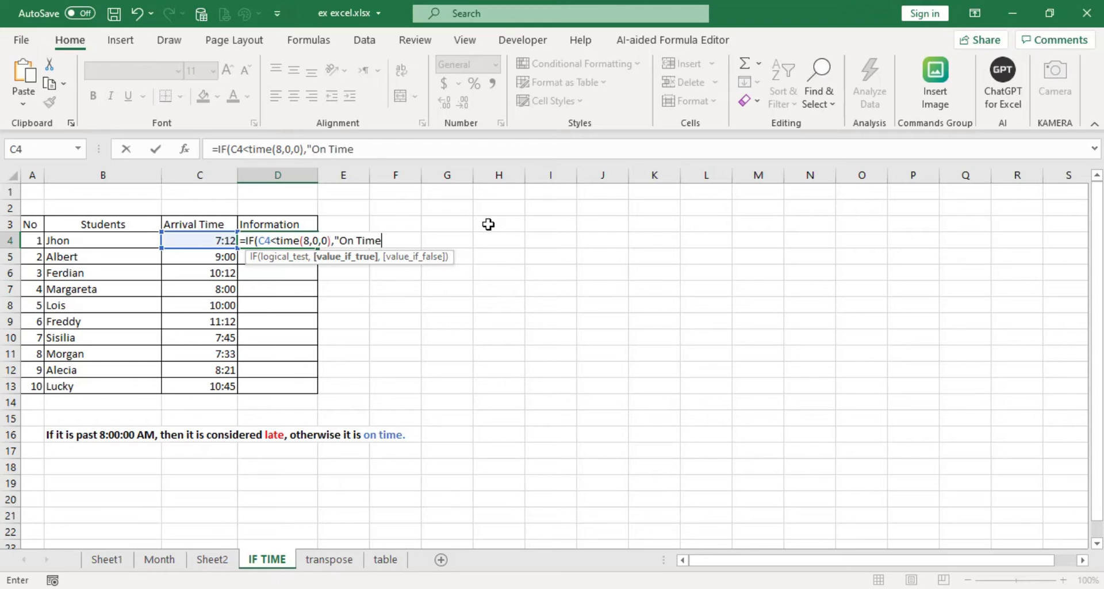
type("\",")
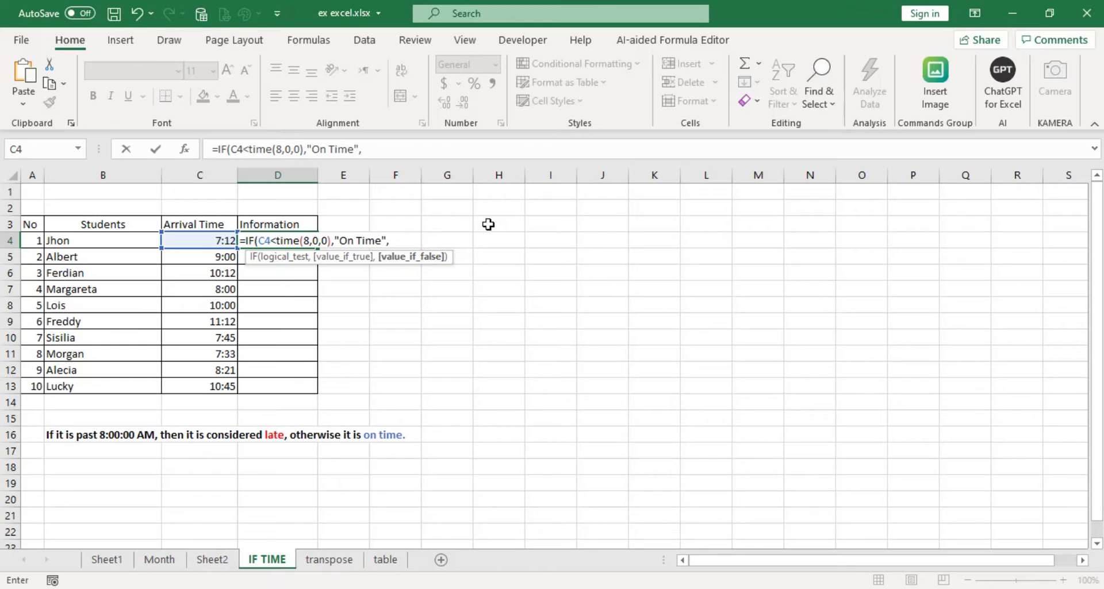
type("\"Late\")")
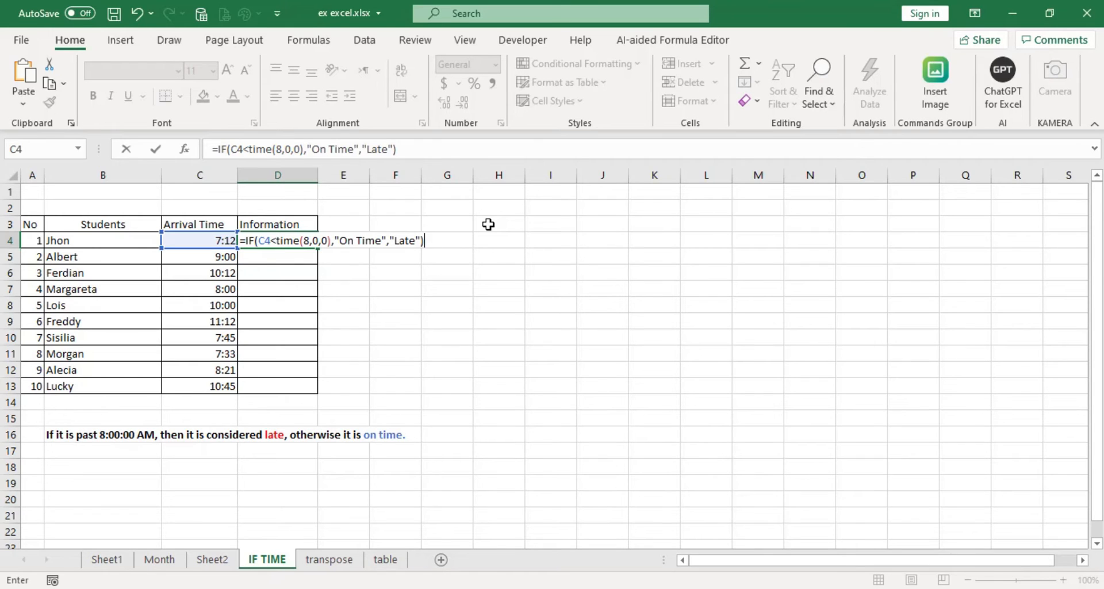
Step: Complete D4's IF formula with "On Time" as the value if true and "Late" as the value if false
key("Return")
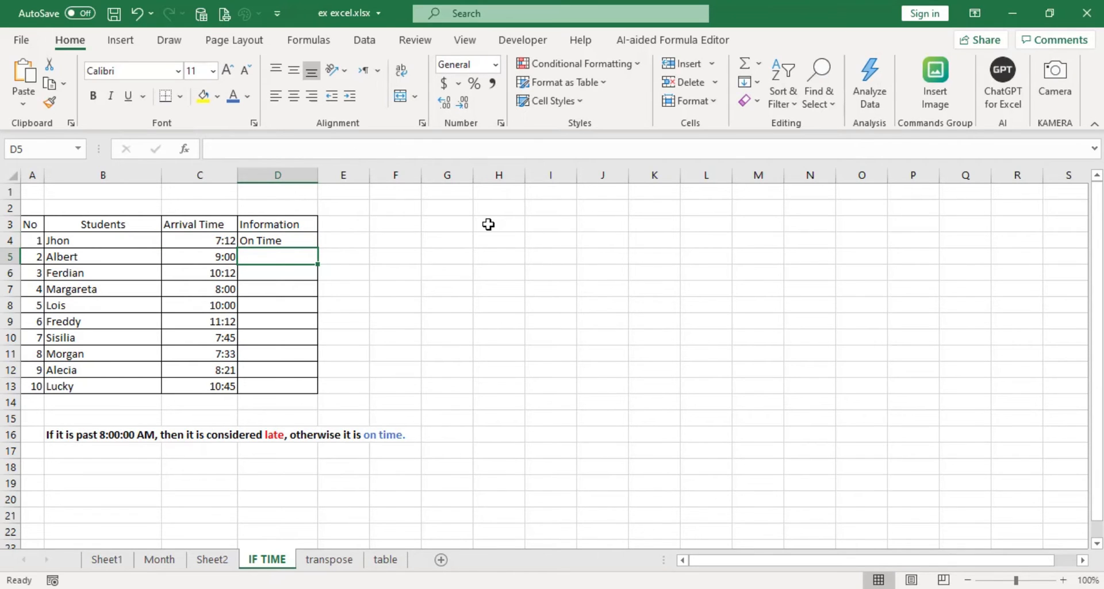
Step: Fill the IF formula from D4 down the Information column through D13
double_click(197, 240)
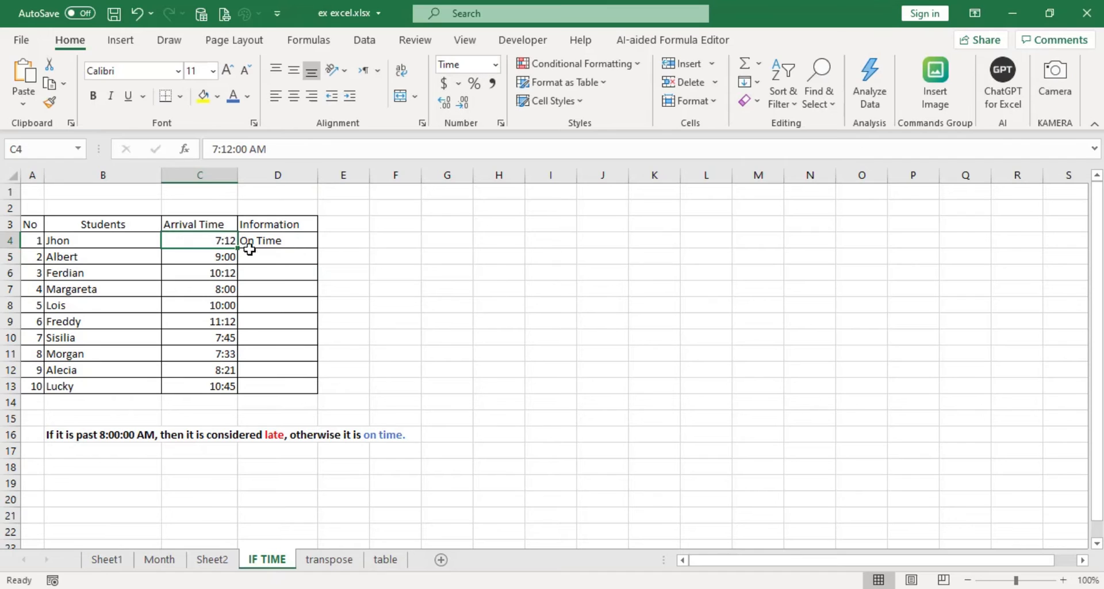
key("Escape")
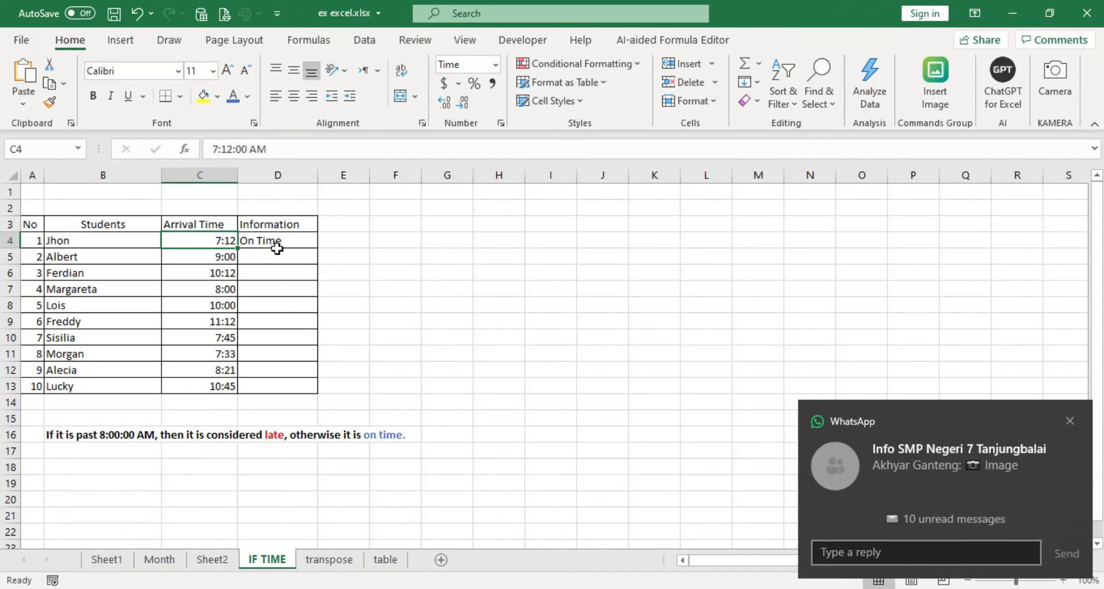
left_click(294, 240)
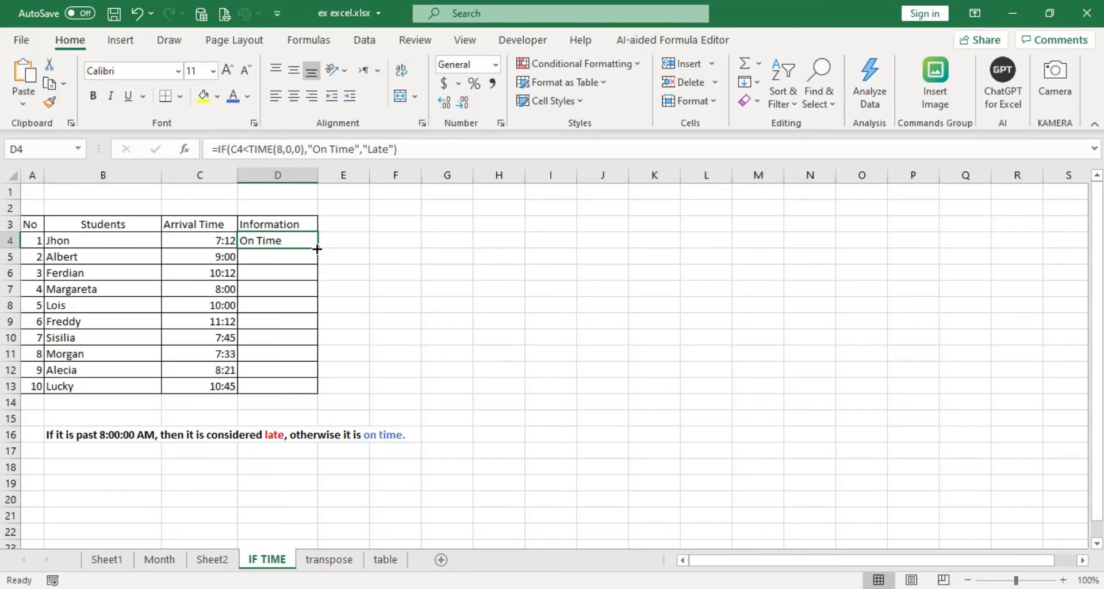
double_click(317, 248)
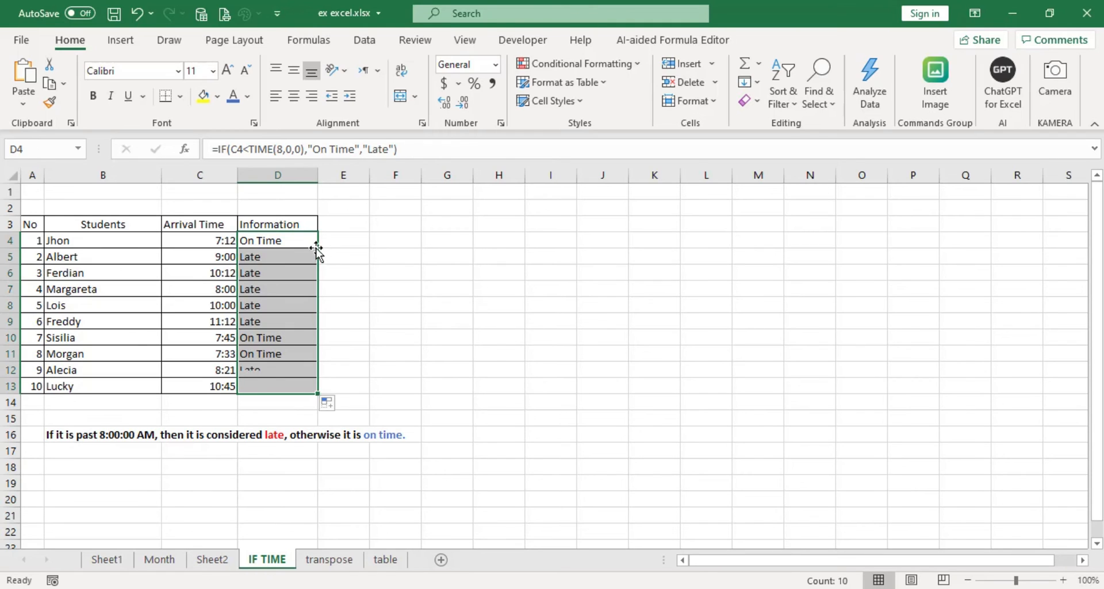
left_click(359, 342)
Step: Check several arrival times in column C against their Information results, and review the time comparison in D4's formula
left_click(223, 259)
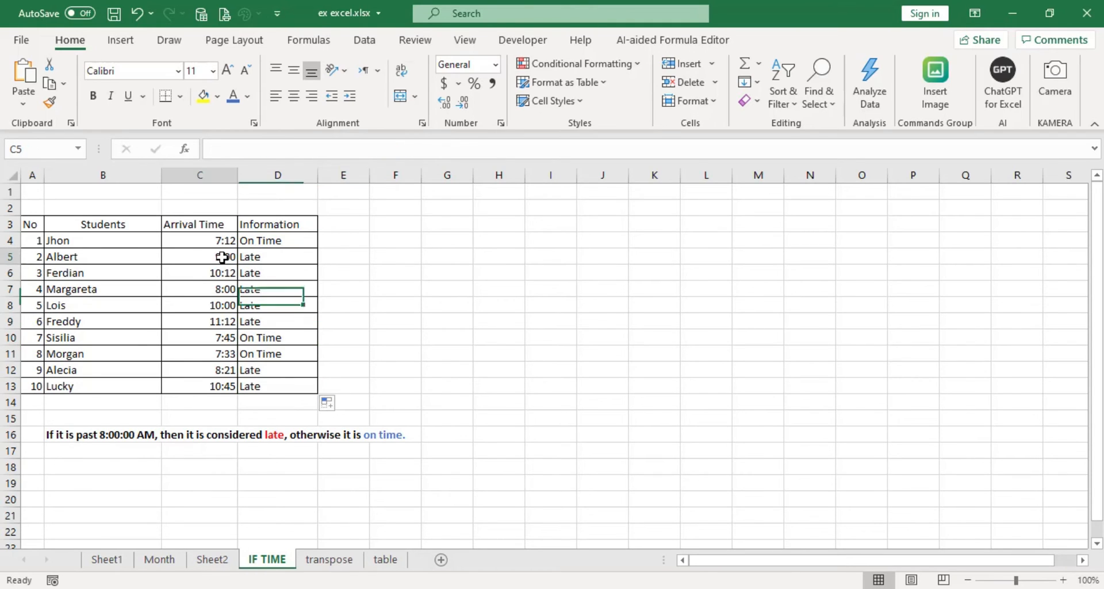
left_click(262, 260)
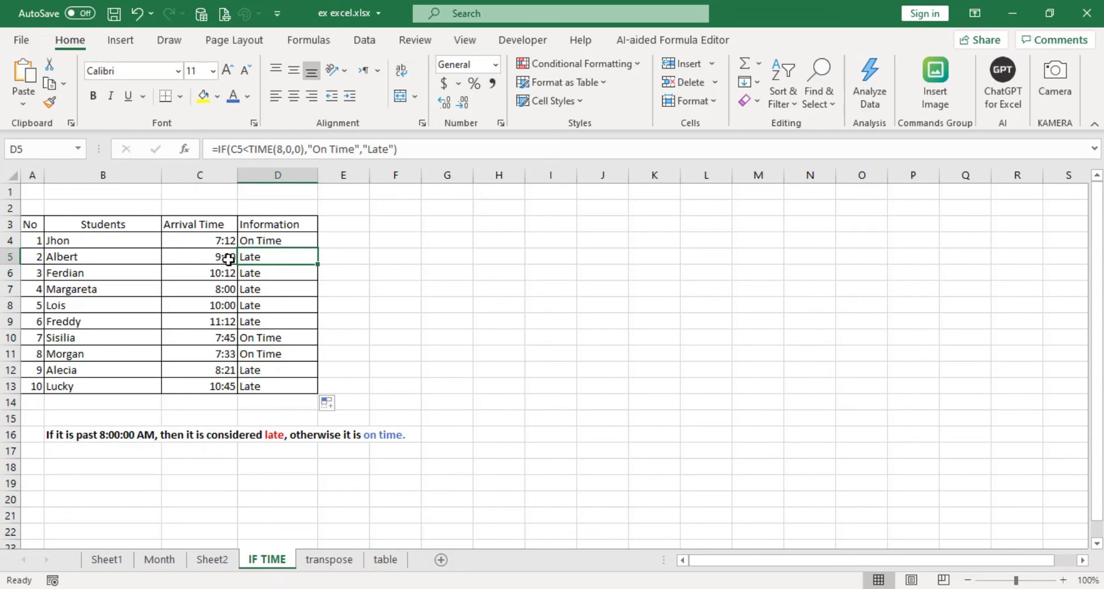
left_click(220, 274)
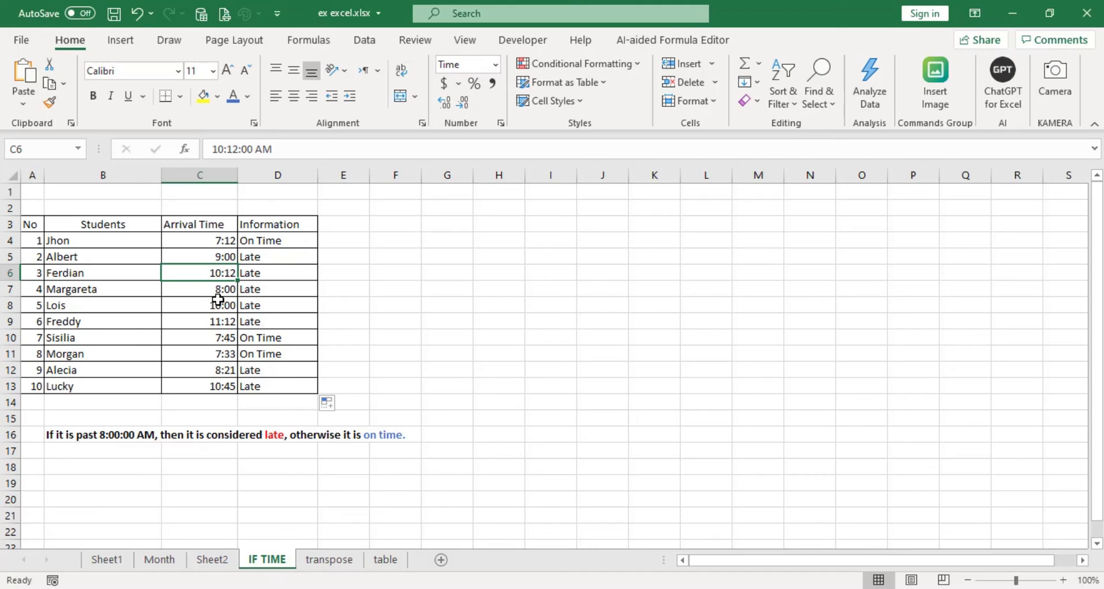
left_click(222, 289)
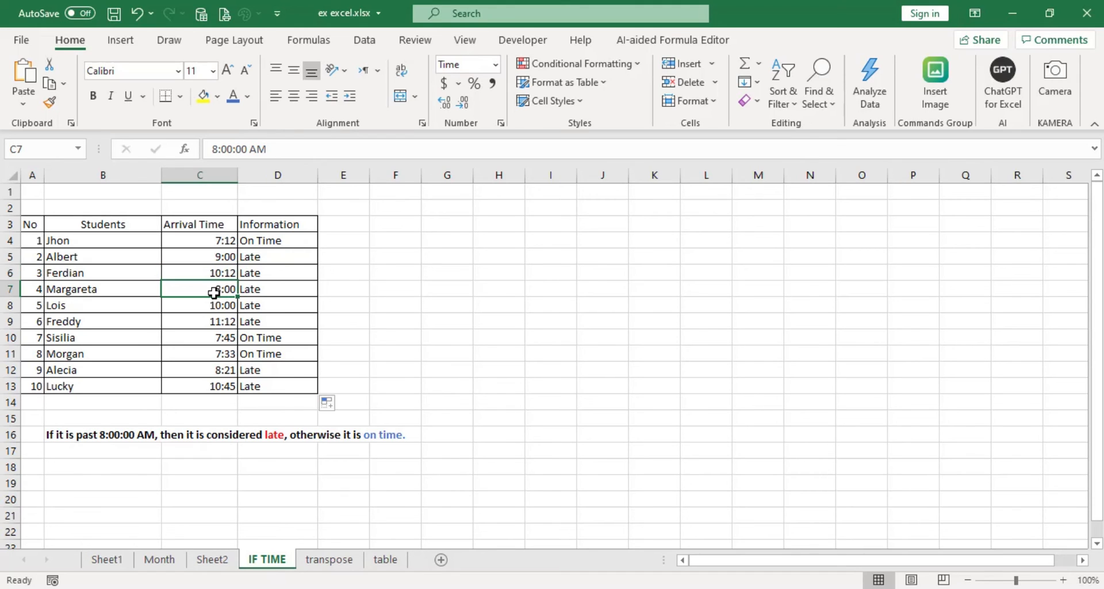
left_click(254, 291)
left_click(269, 241)
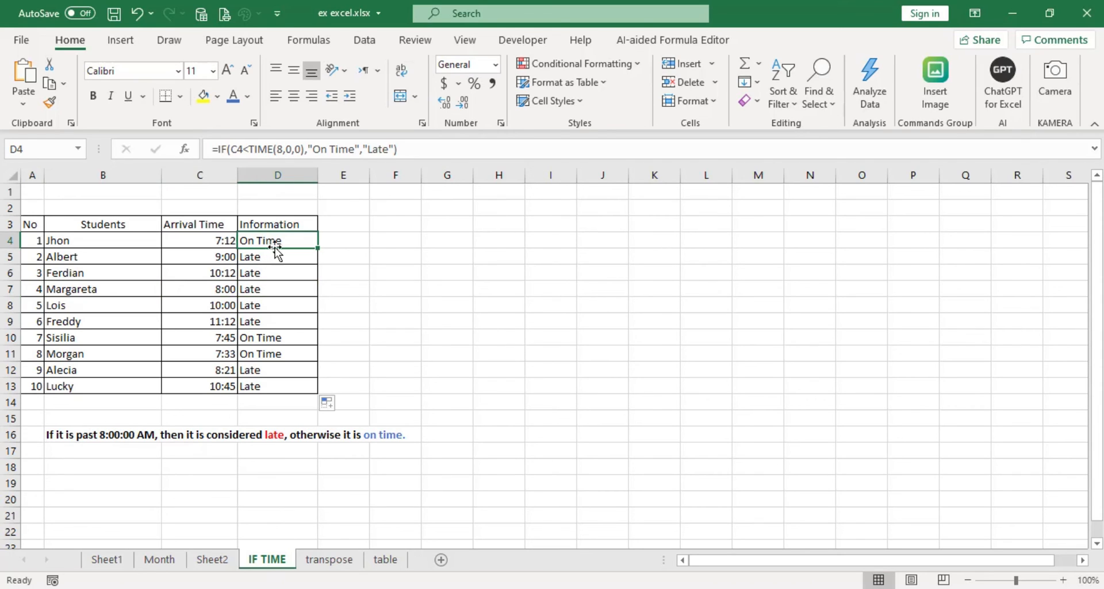
left_click(245, 149)
triple_click(251, 149)
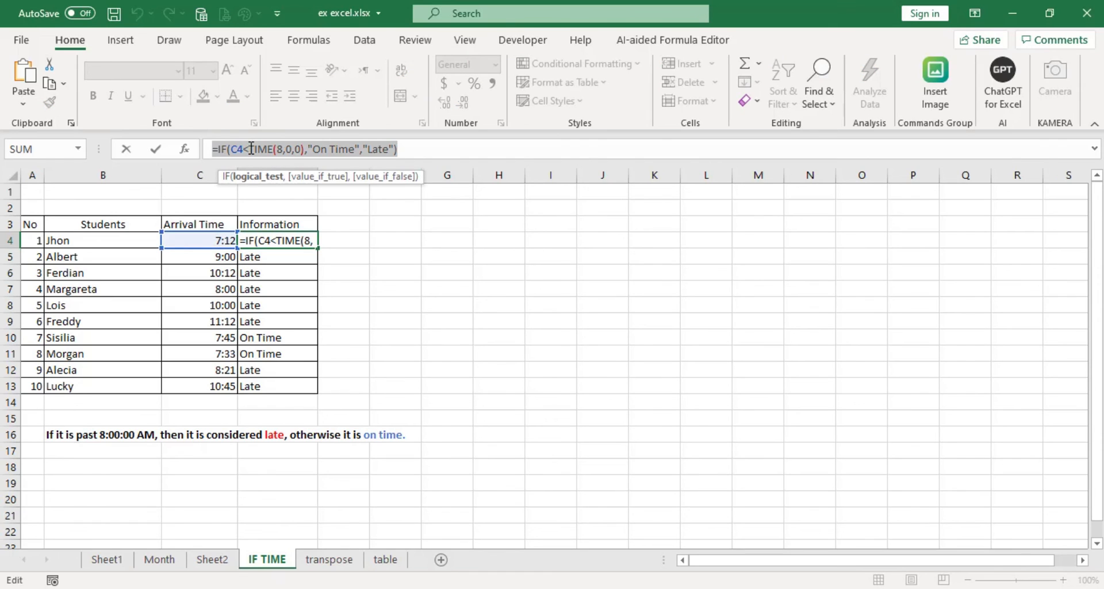
left_click(251, 149)
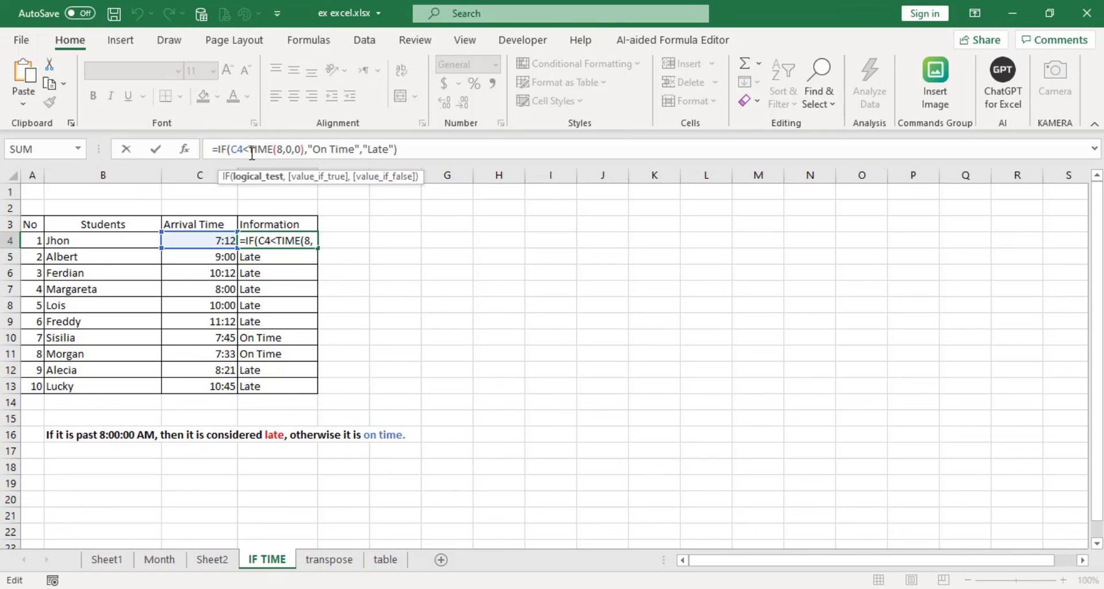
key("Escape")
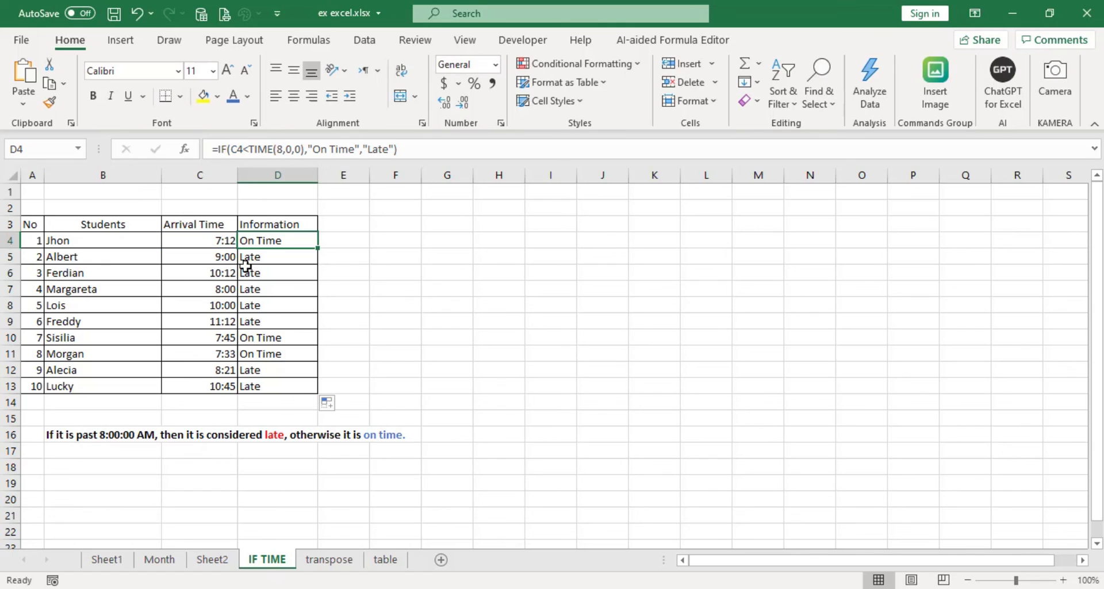
left_click(266, 288)
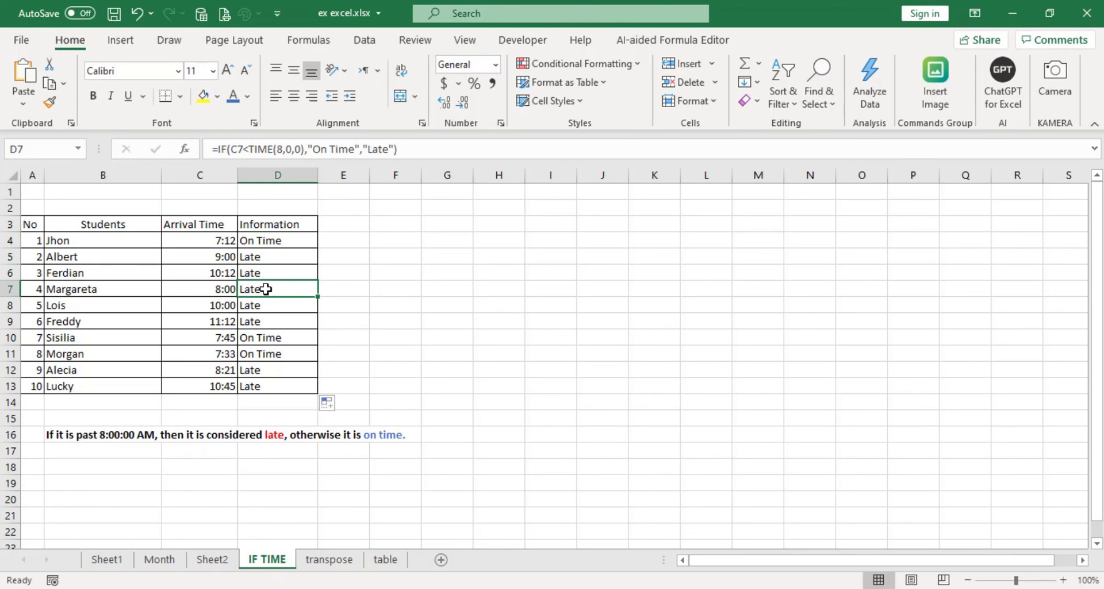
left_click(223, 341)
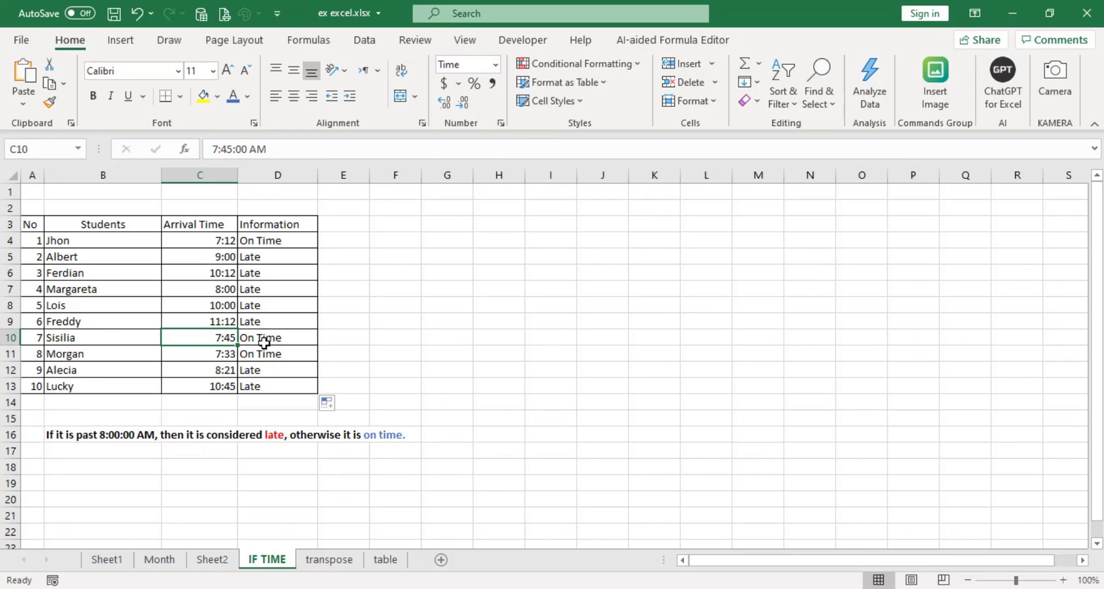
left_click(217, 353)
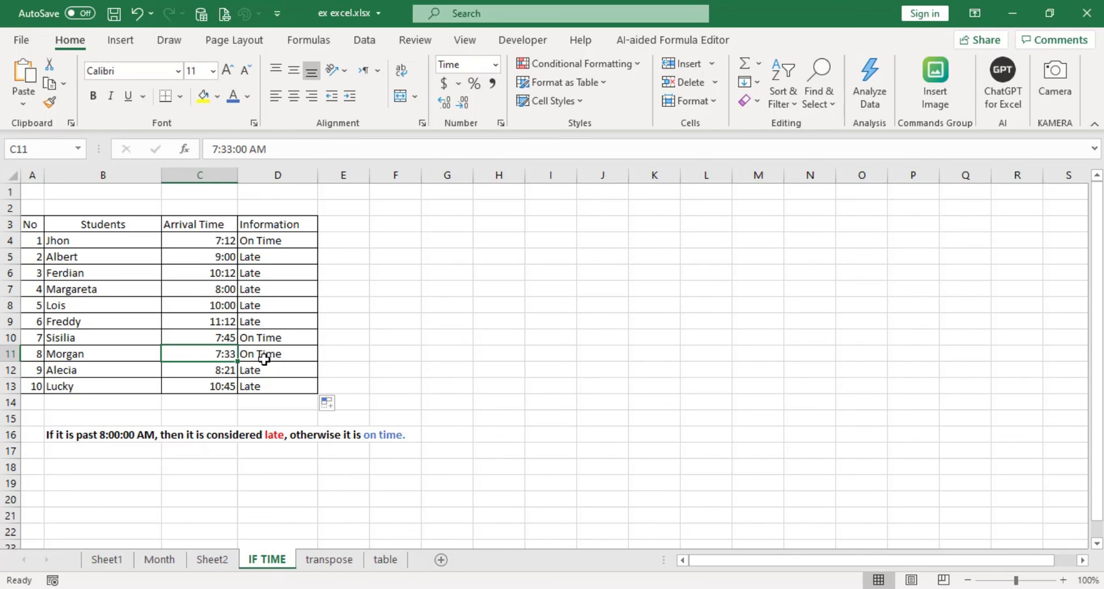